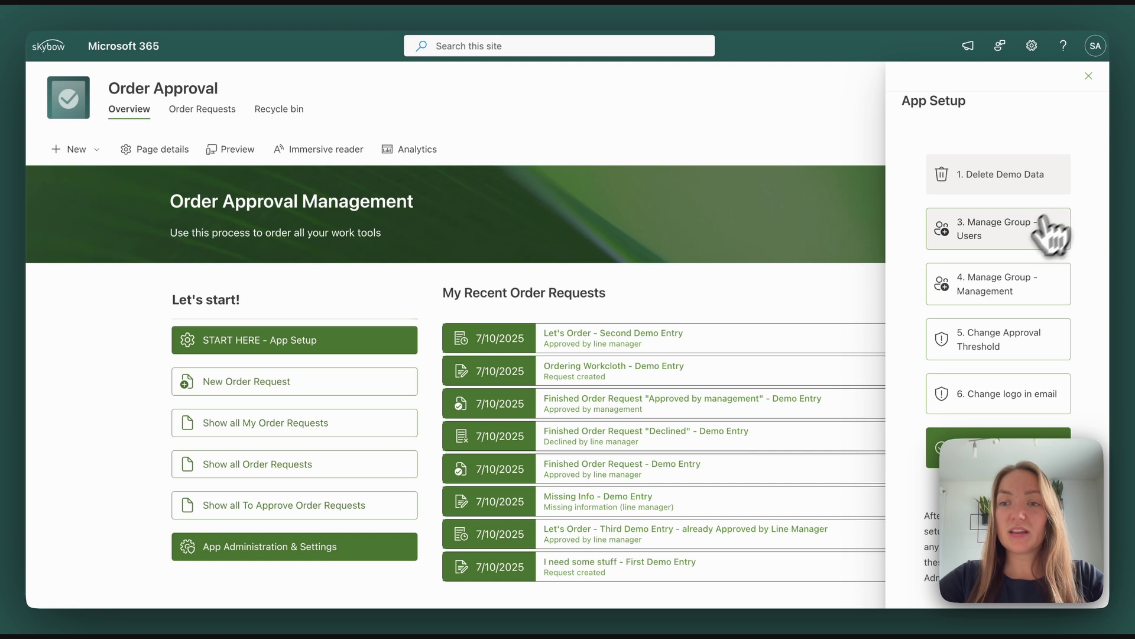
Remove the app setup, then open App Administration & Settings and scroll to Lists & Other things.
scroll(1094, 272, down, 2)
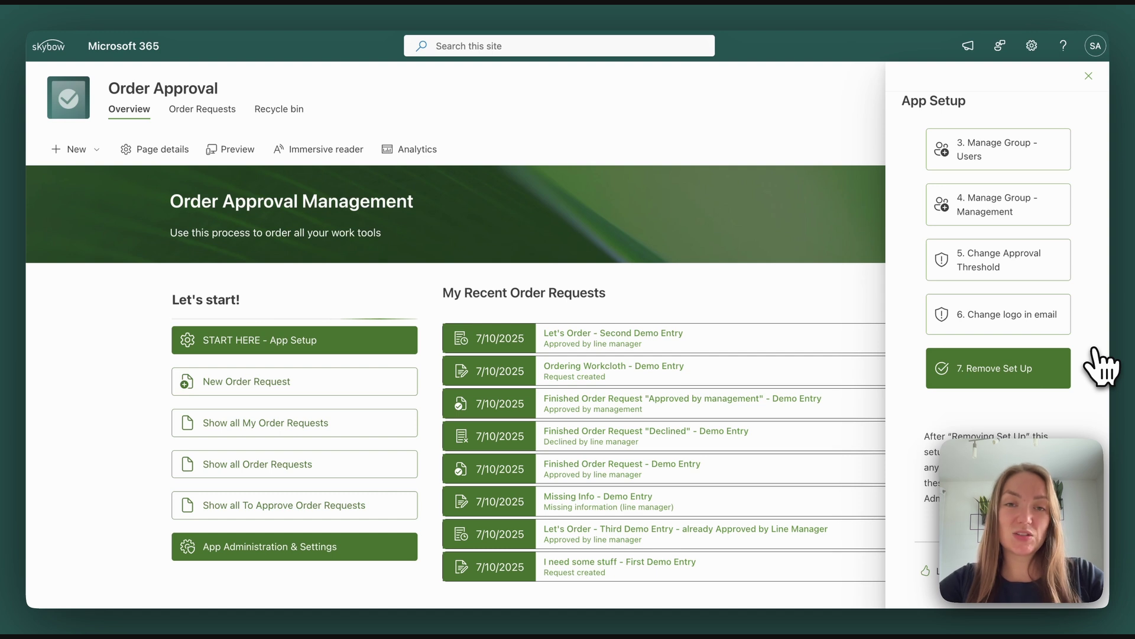
click(1089, 75)
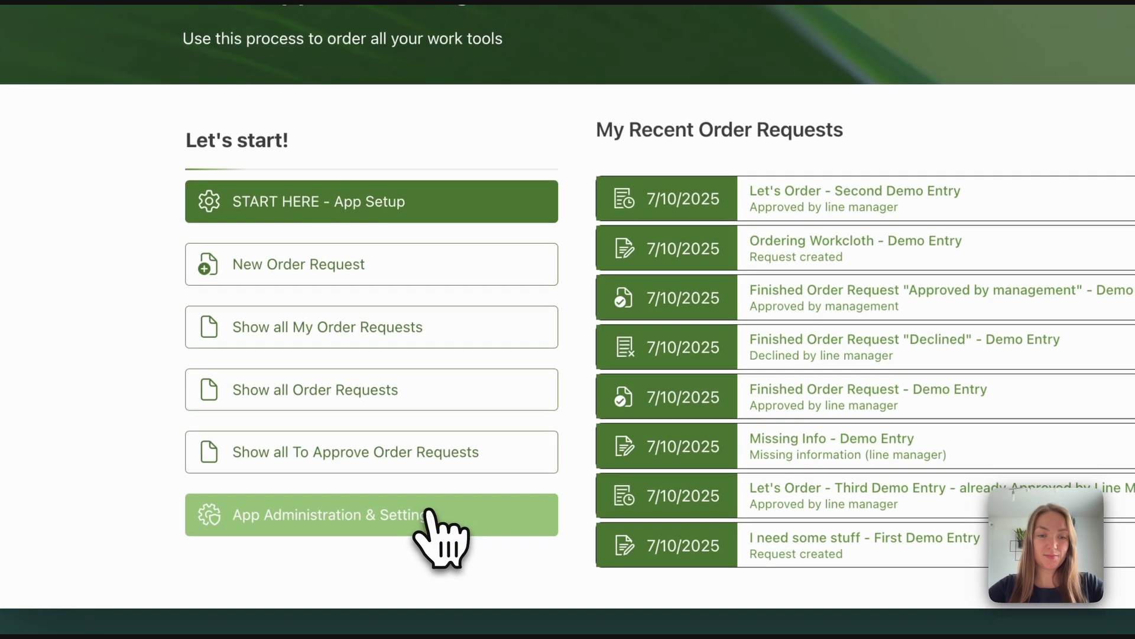
click(294, 545)
scroll(155, 455, down, 3)
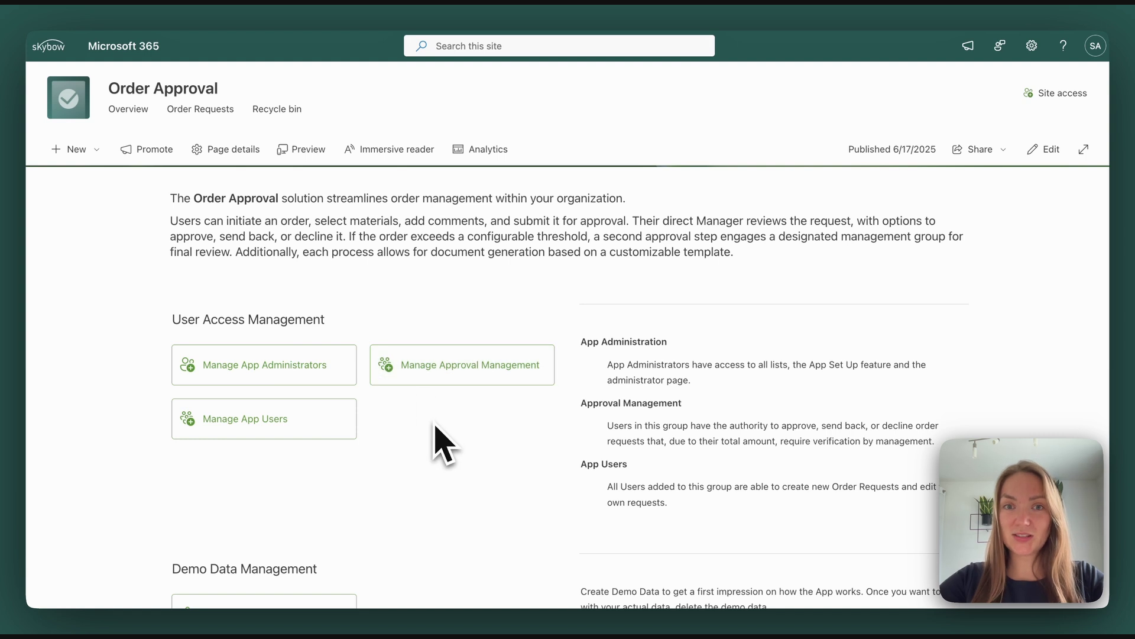
scroll(436, 441, down, 3)
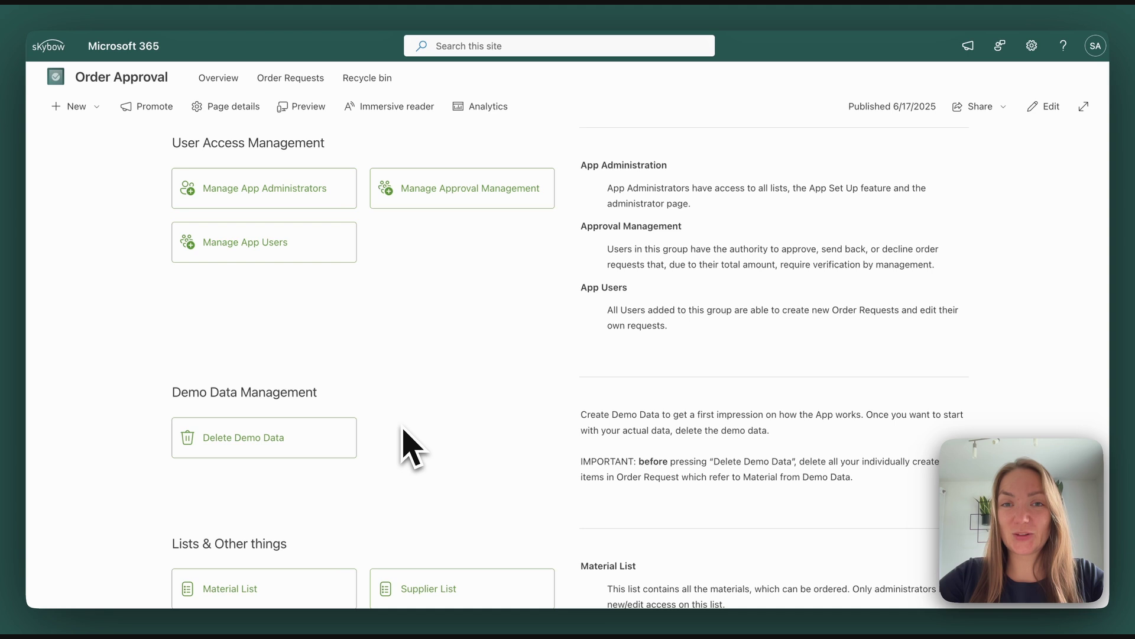
scroll(405, 441, down, 3)
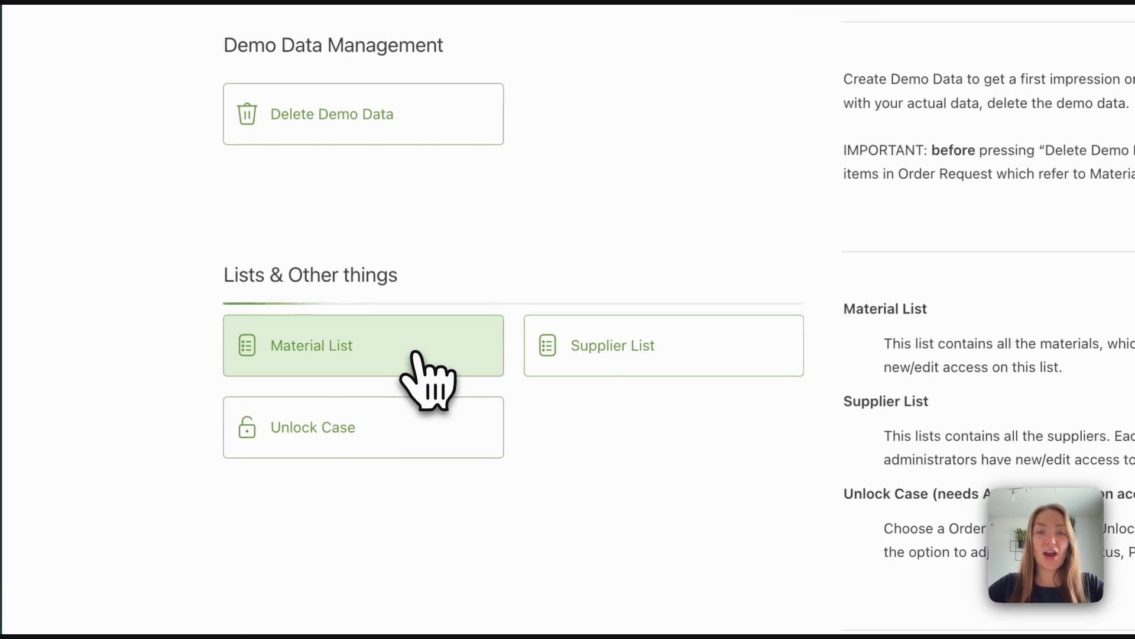
Open the Material List and browse its materials, prices, categories and supplier links.
click(297, 411)
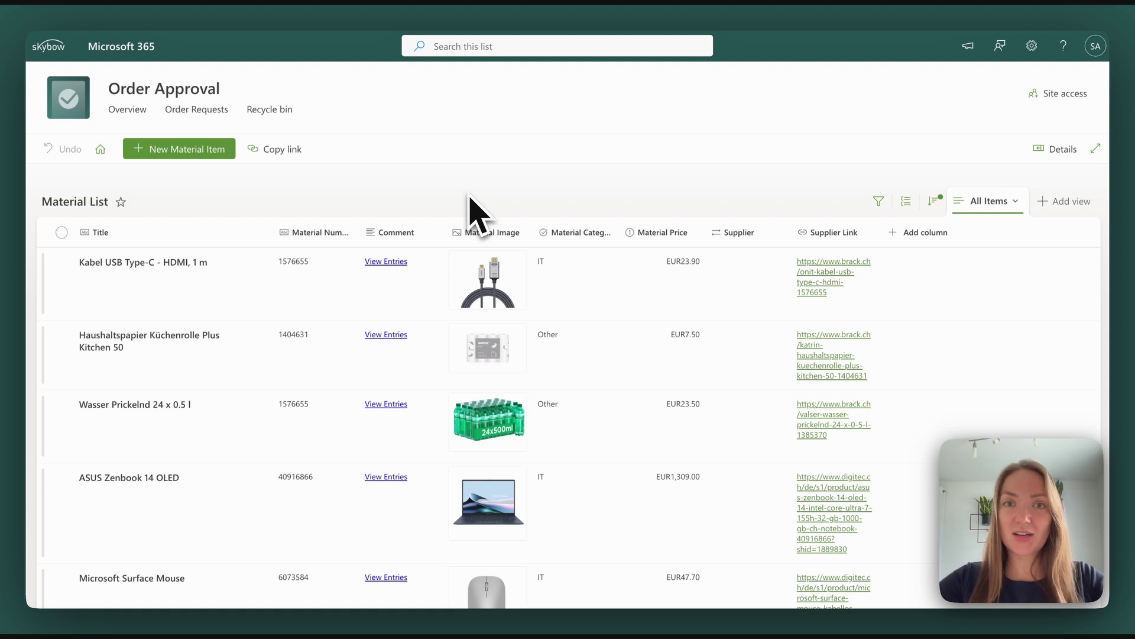
scroll(599, 370, down, 3)
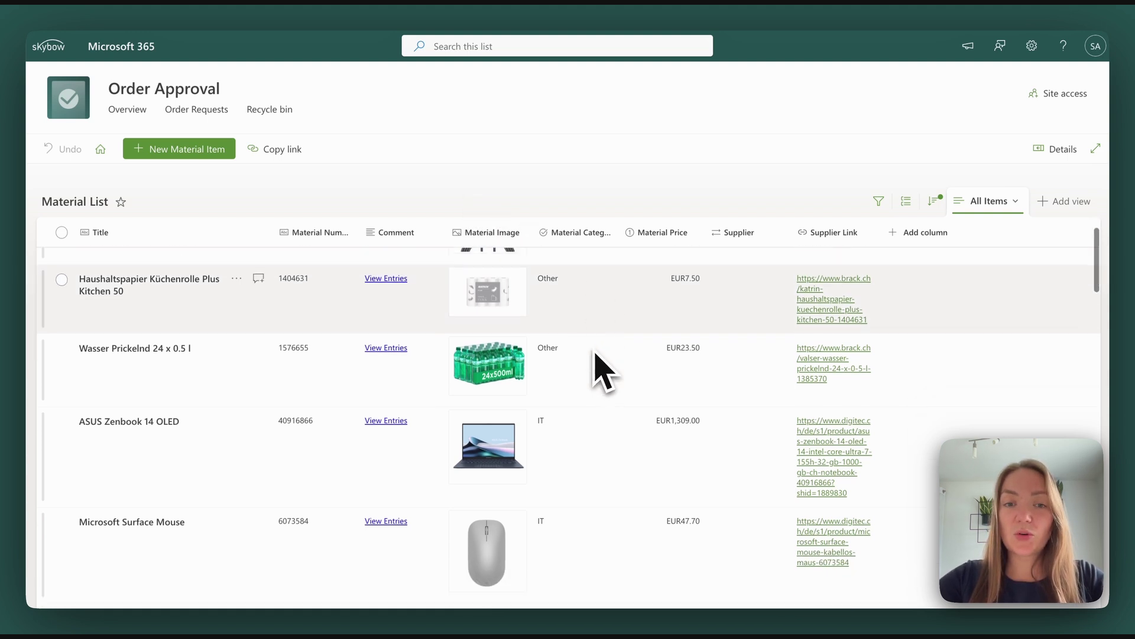
scroll(597, 366, up, 2)
scroll(598, 363, up, 1)
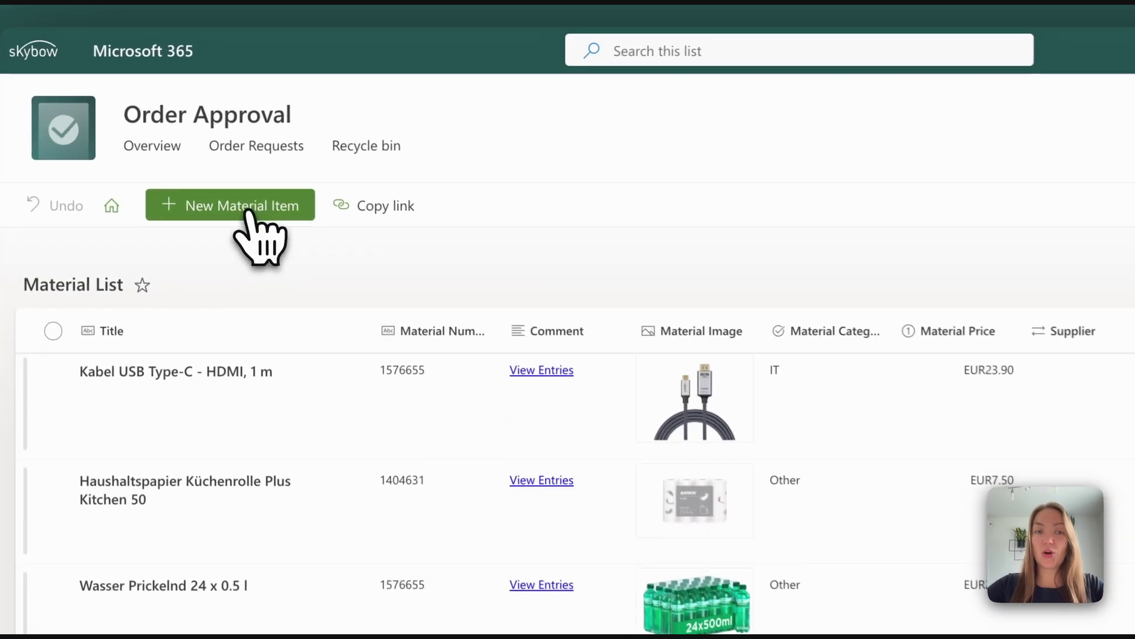
Start a New Material Item form, then scroll the administration page.
click(249, 212)
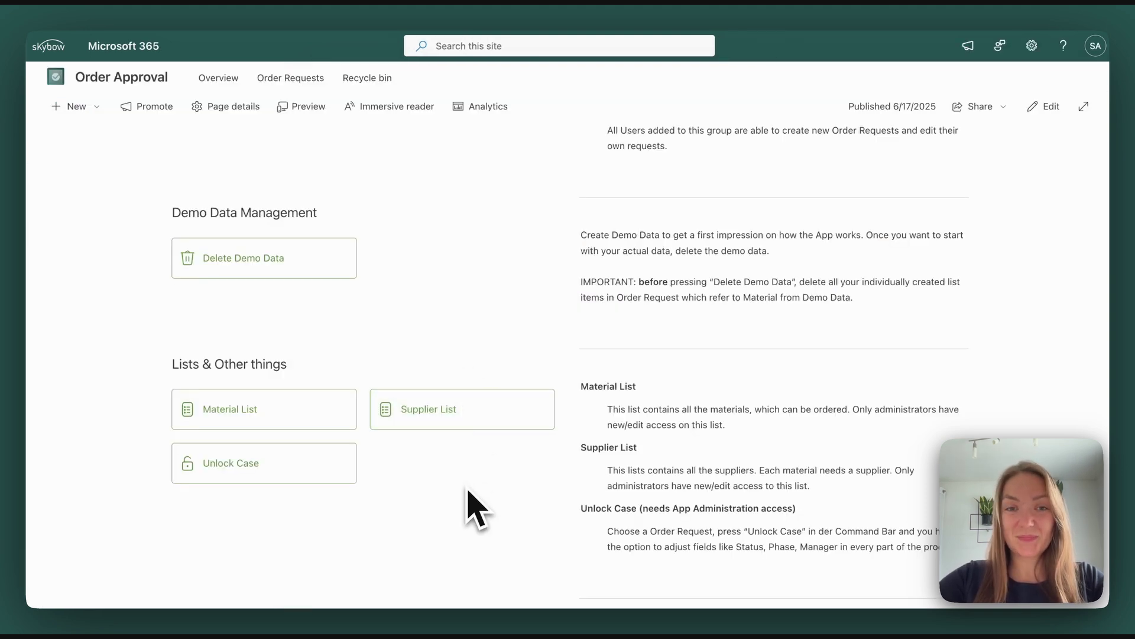
scroll(476, 509, down, 5)
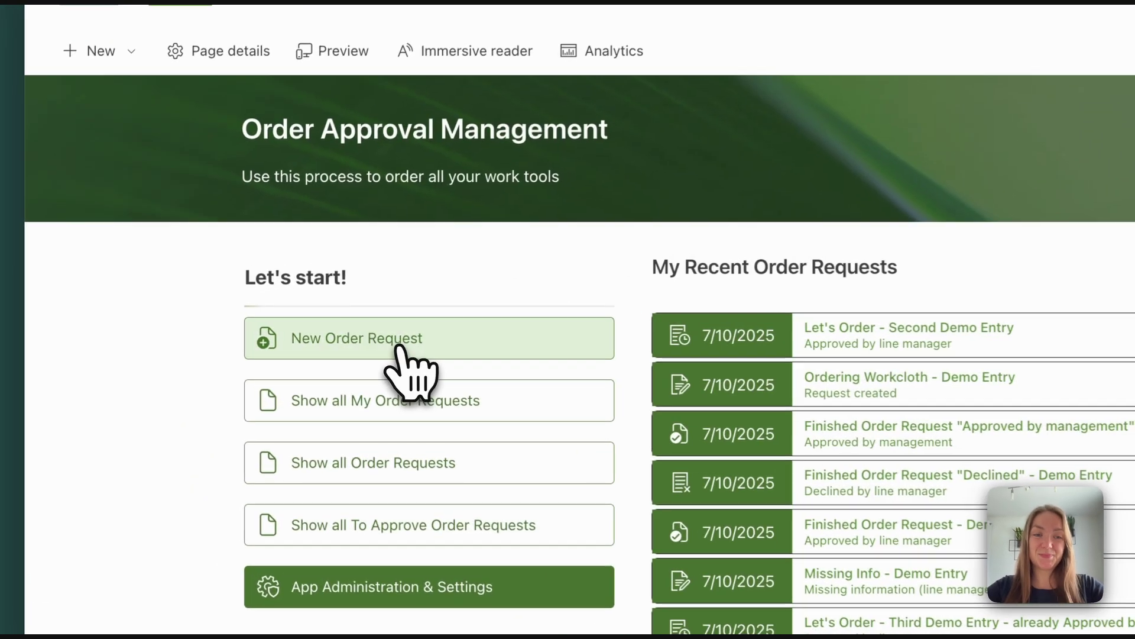
Start a New Order Request for the Office Material order.
click(275, 340)
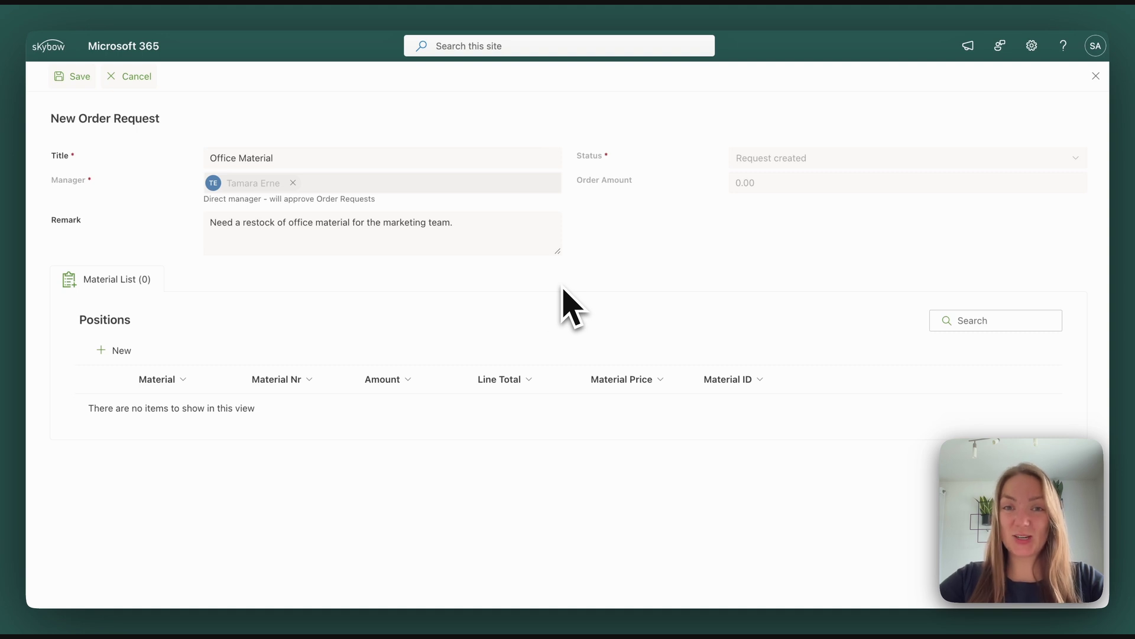
Add a position of 10 × Abroller · 33m x 19mm at 2.5 EUR, totalling 25 EUR.
click(112, 350)
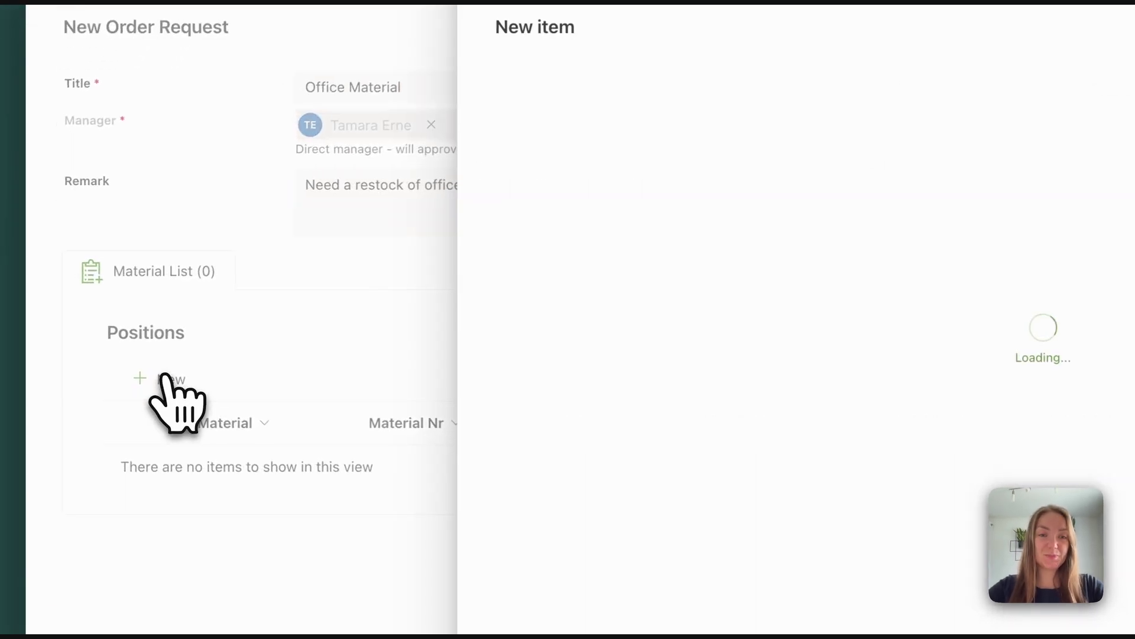
click(570, 164)
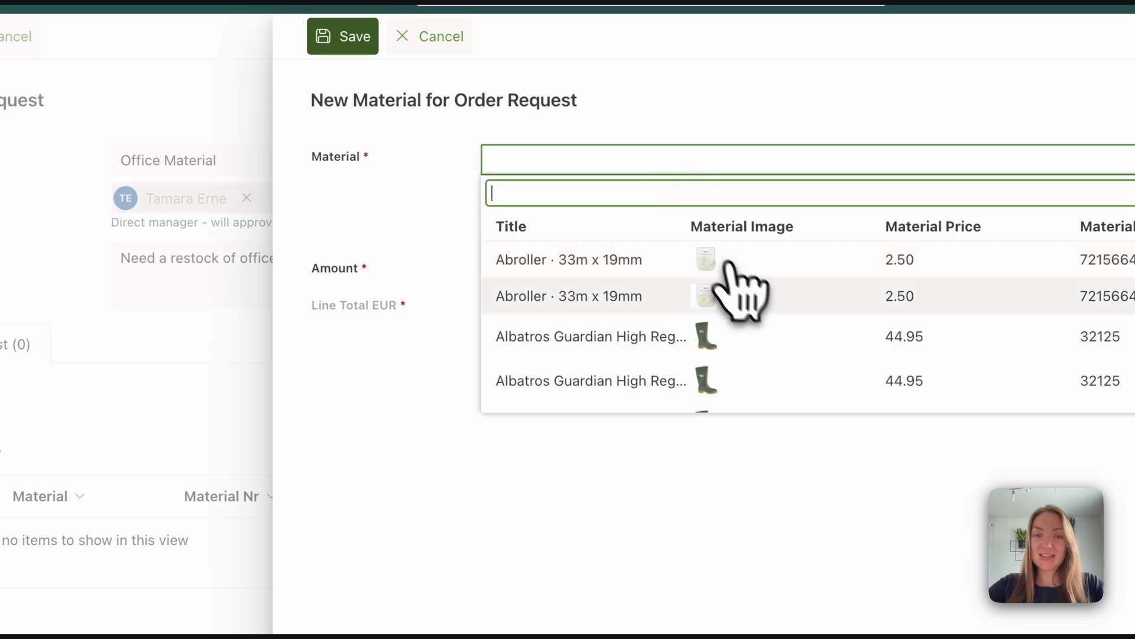
scroll(769, 313, down, 1)
scroll(769, 314, down, 5)
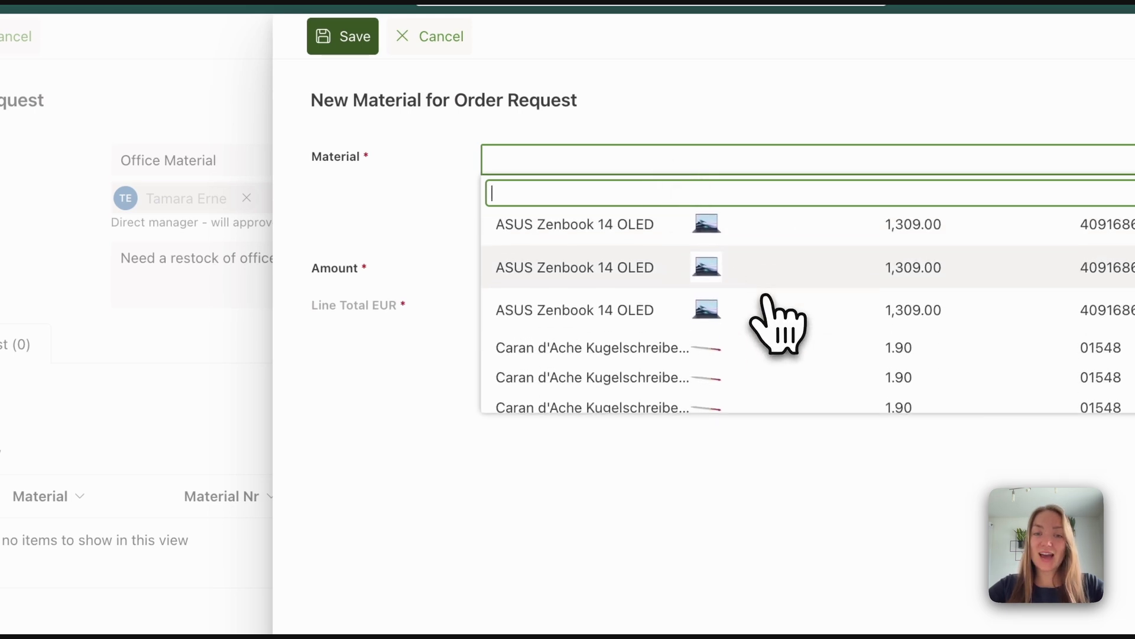
scroll(775, 322, down, 6)
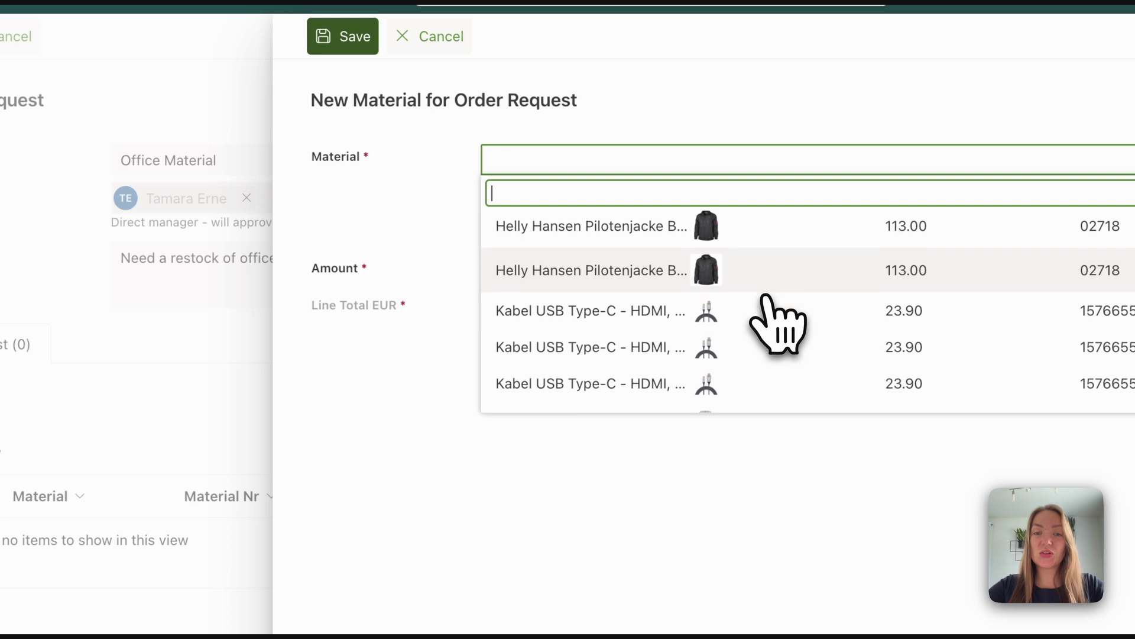
scroll(775, 322, down, 2)
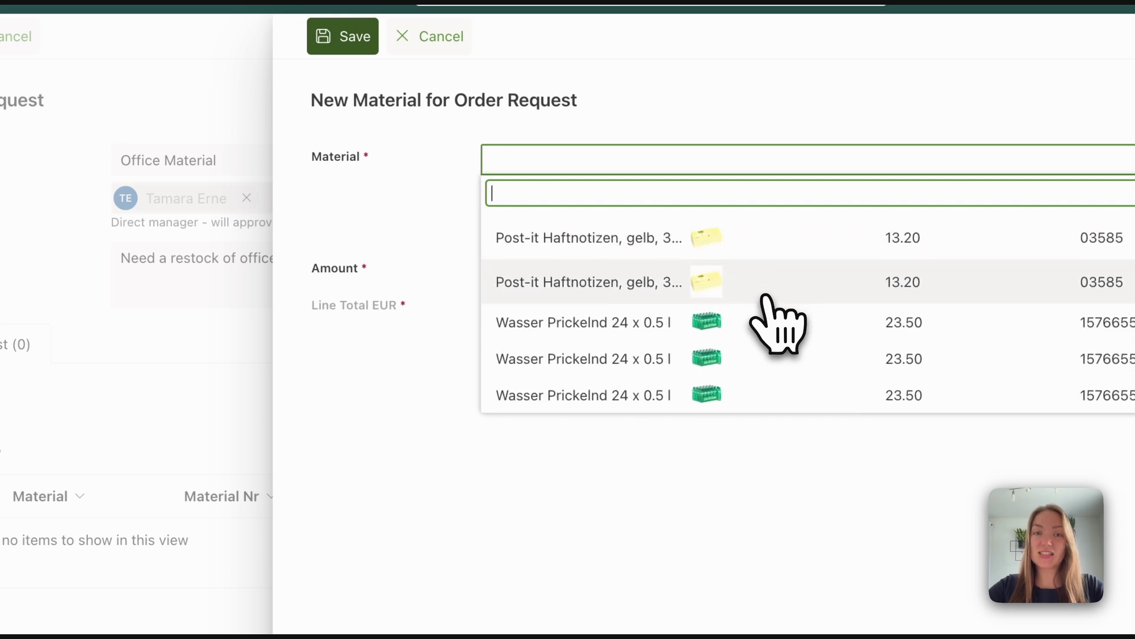
scroll(775, 322, up, 12)
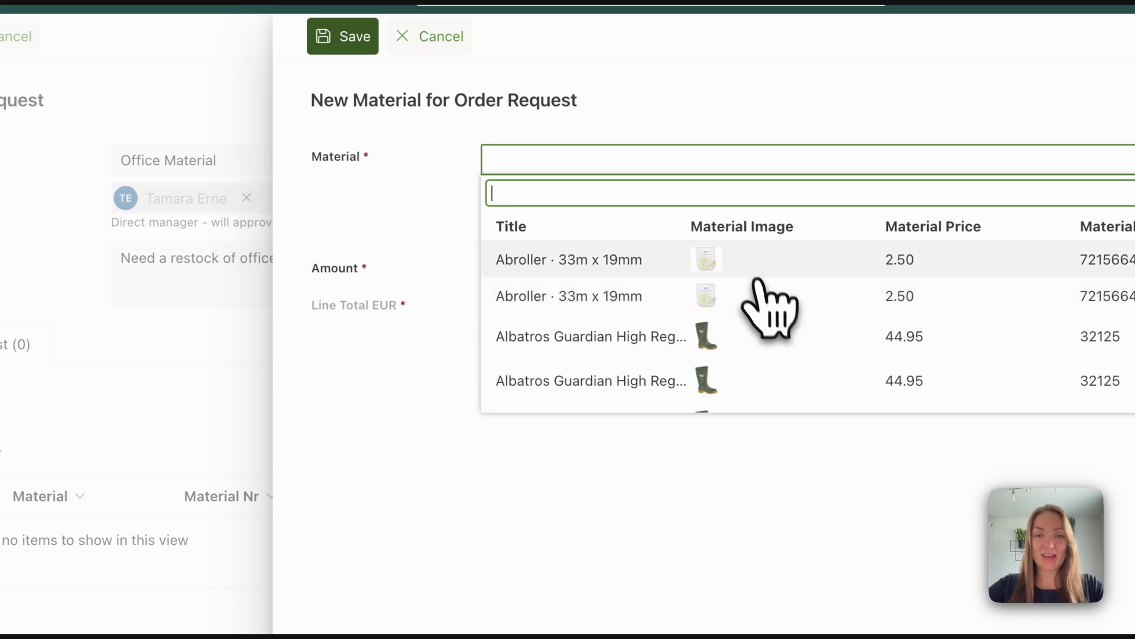
click(750, 262)
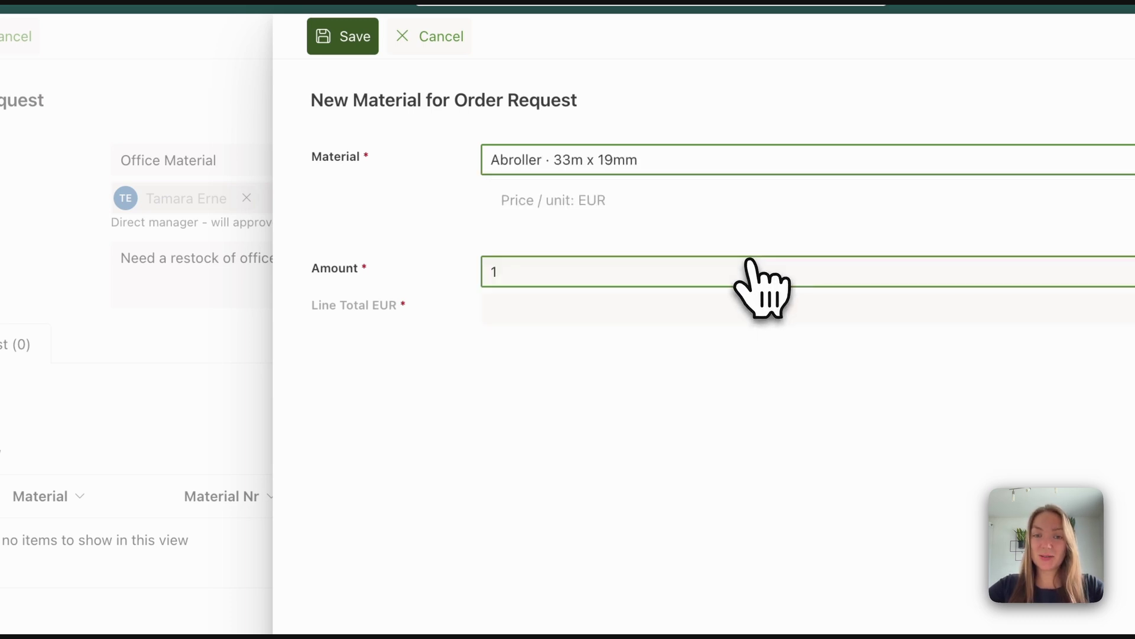
text(0)
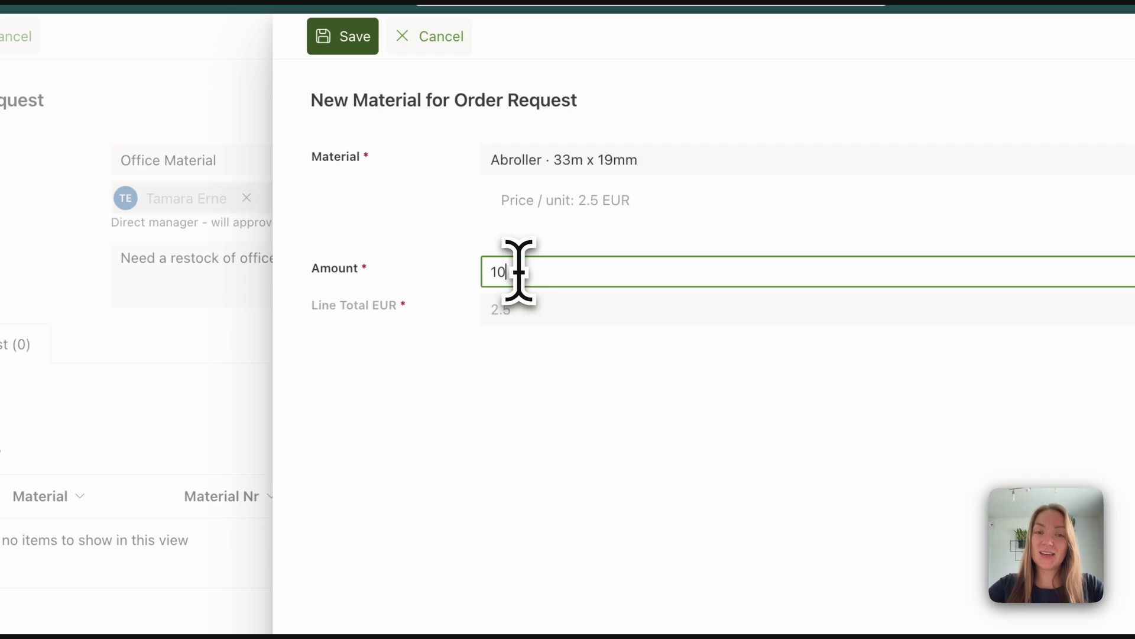
click(577, 490)
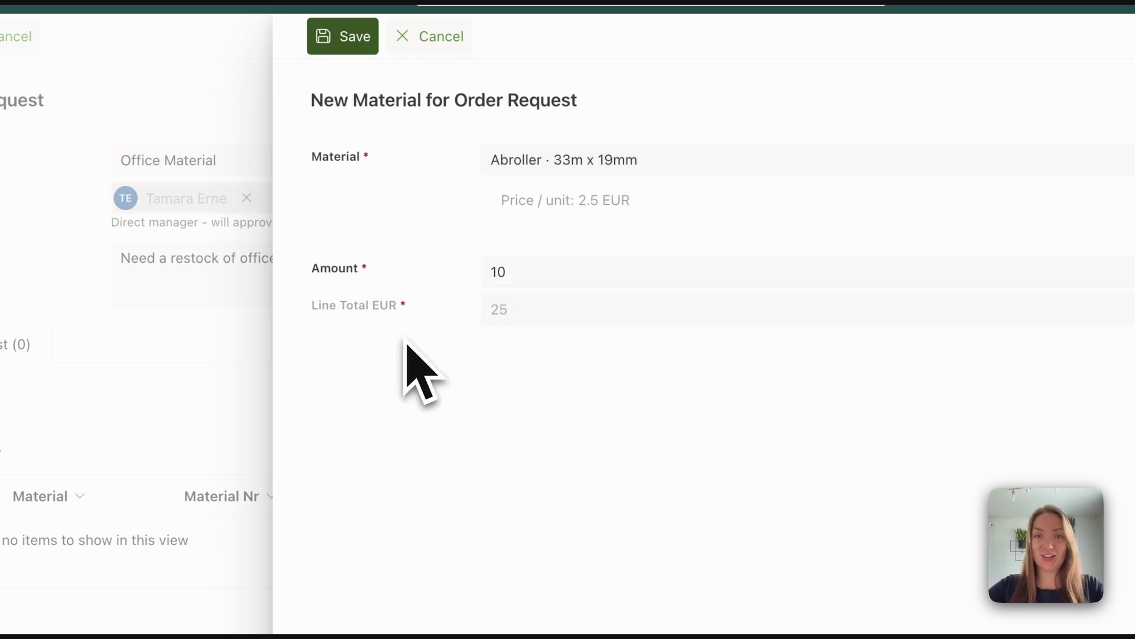
Save the Abroller position and begin adding the next material from the Material dropdown.
click(346, 37)
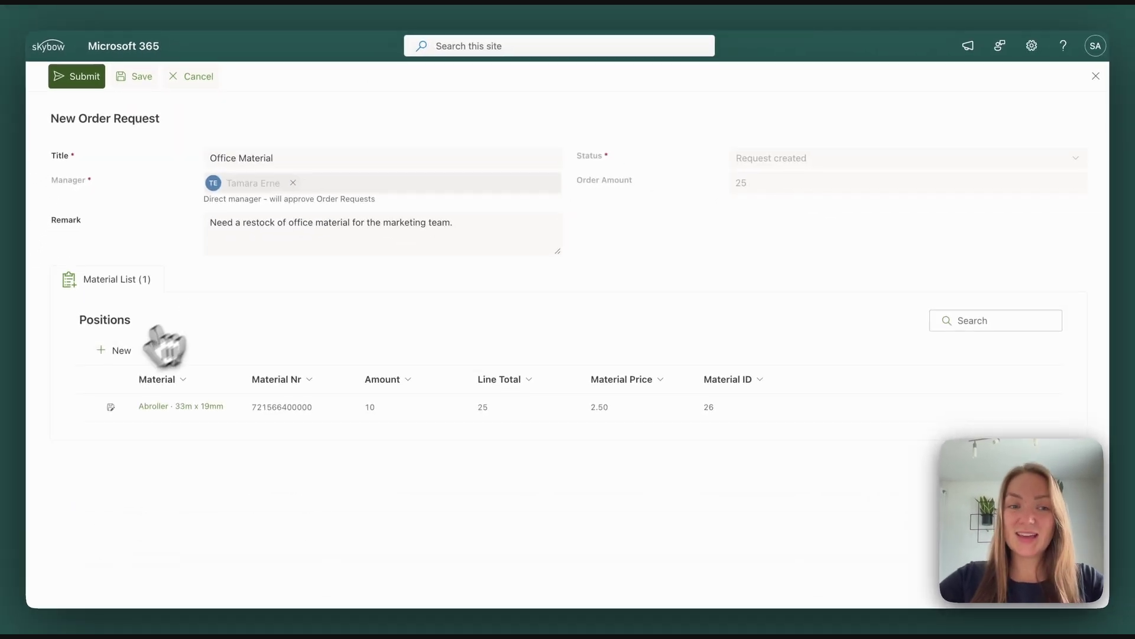
click(116, 350)
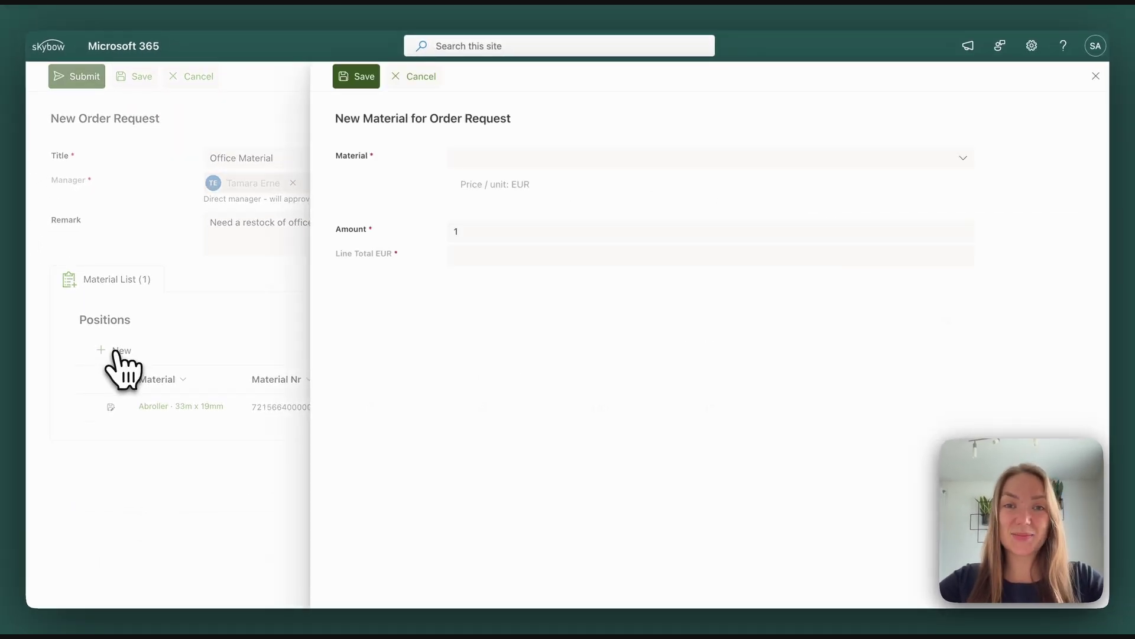
click(500, 159)
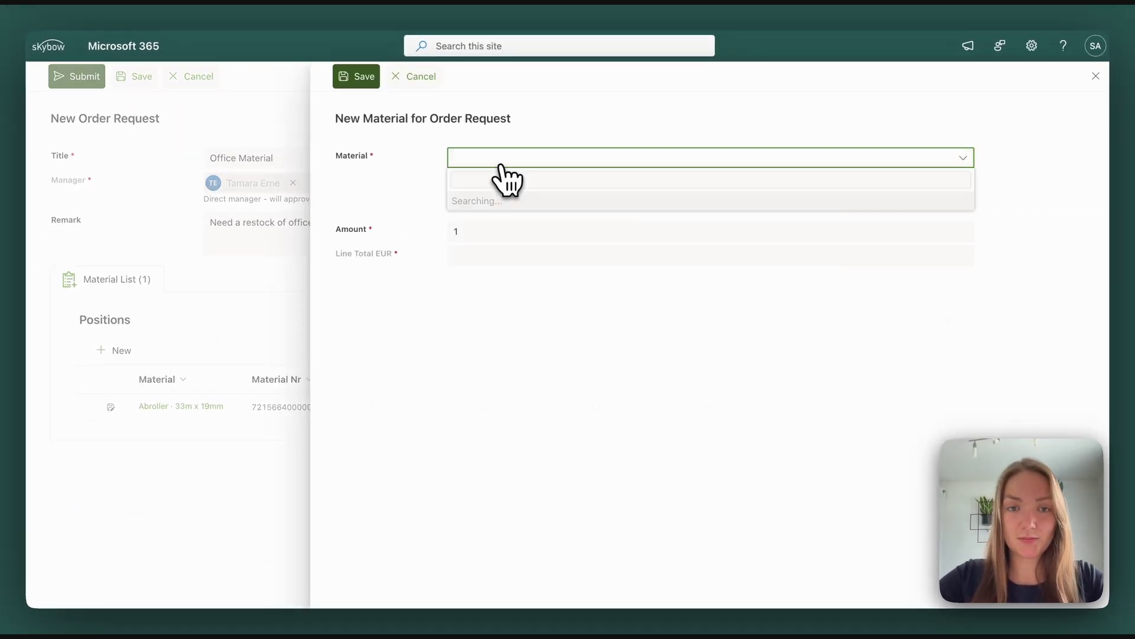
scroll(580, 286, down, 5)
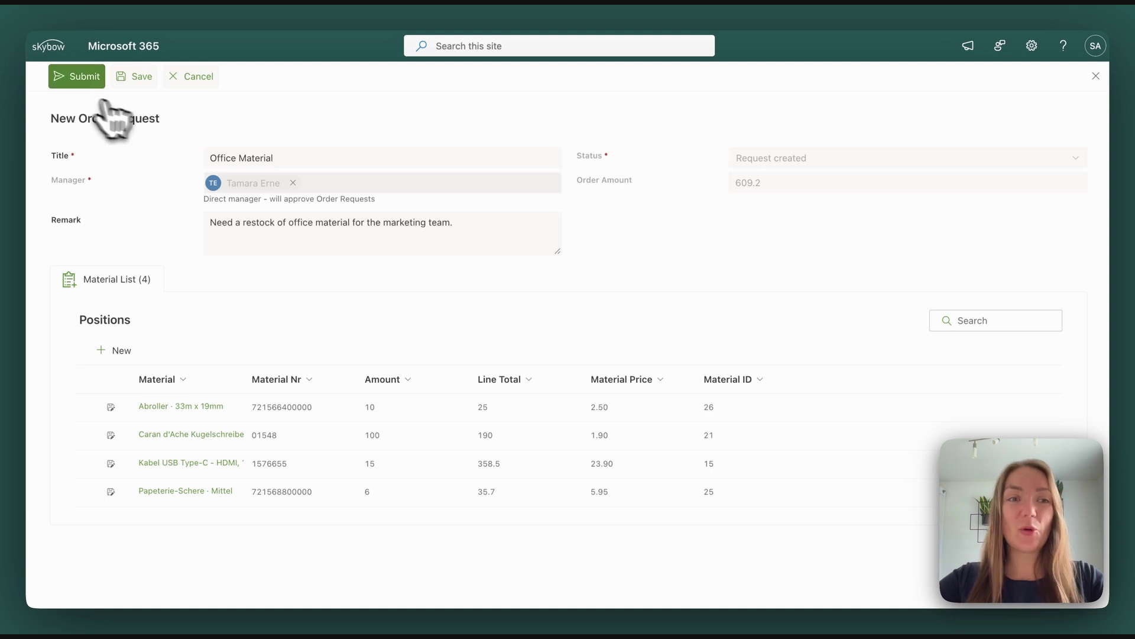
Submit the Office Material request and reopen it from My Recent Order Requests to review it.
click(66, 80)
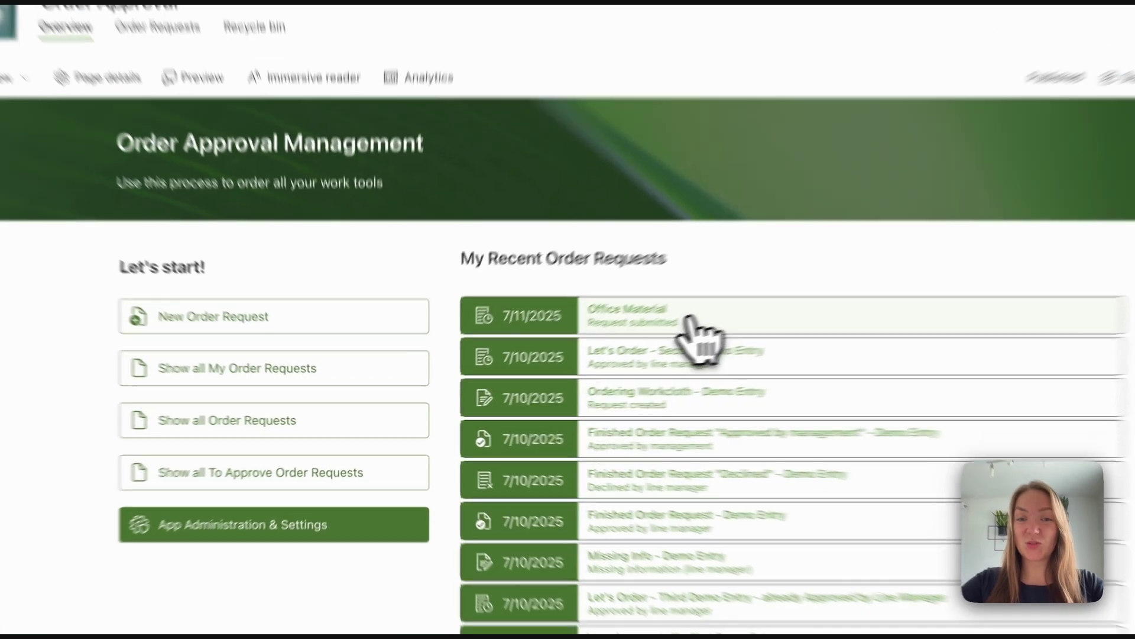
click(633, 339)
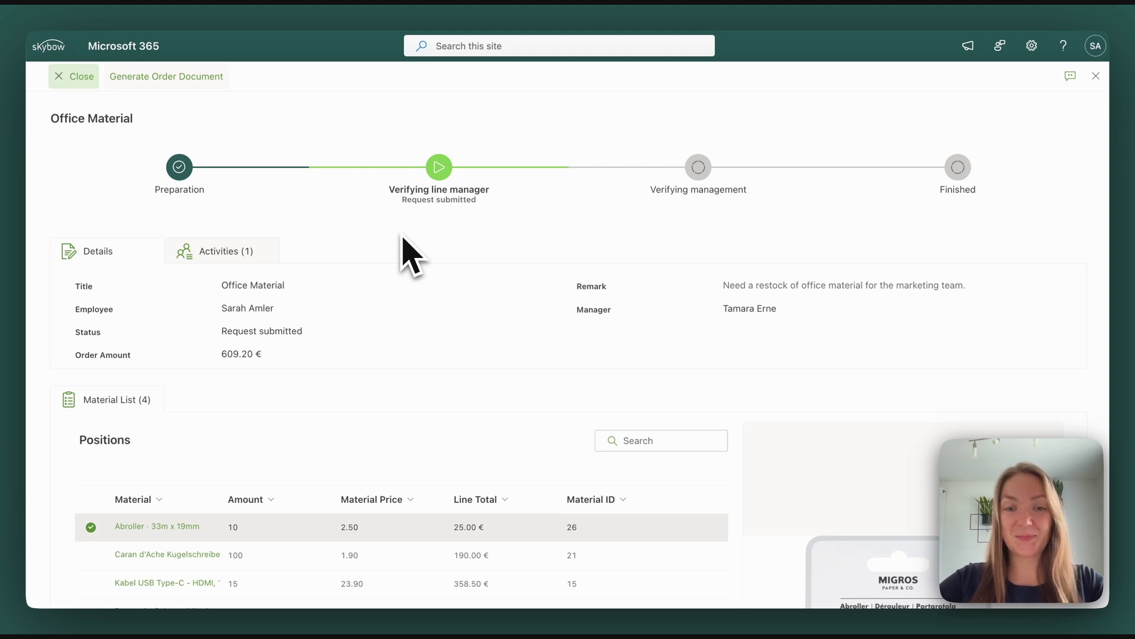
scroll(430, 387, down, 3)
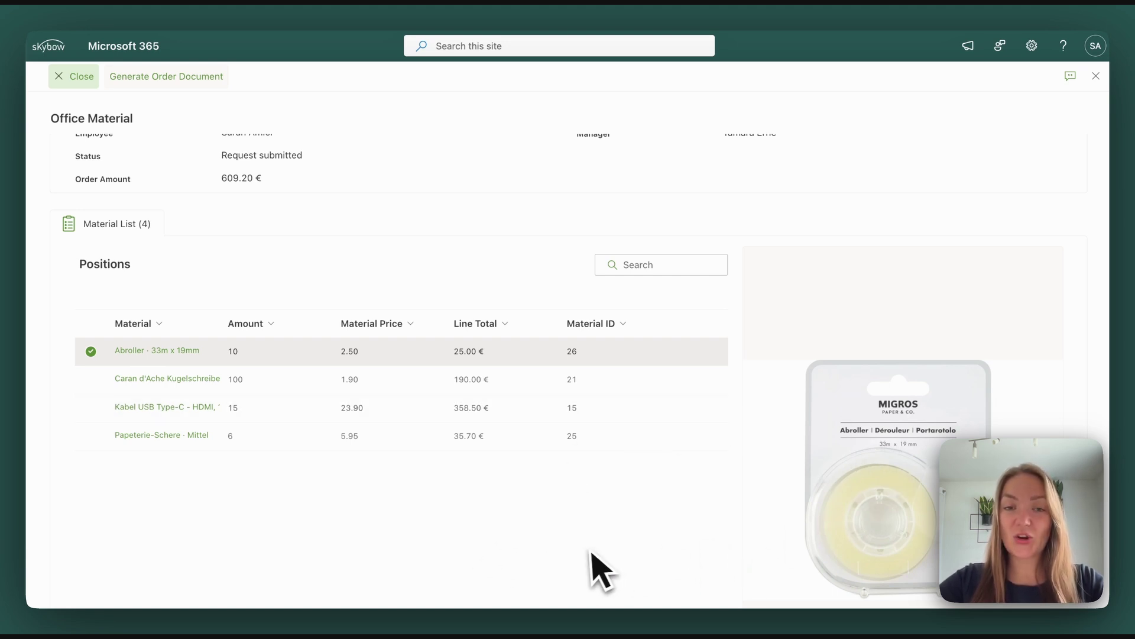
scroll(592, 571, up, 3)
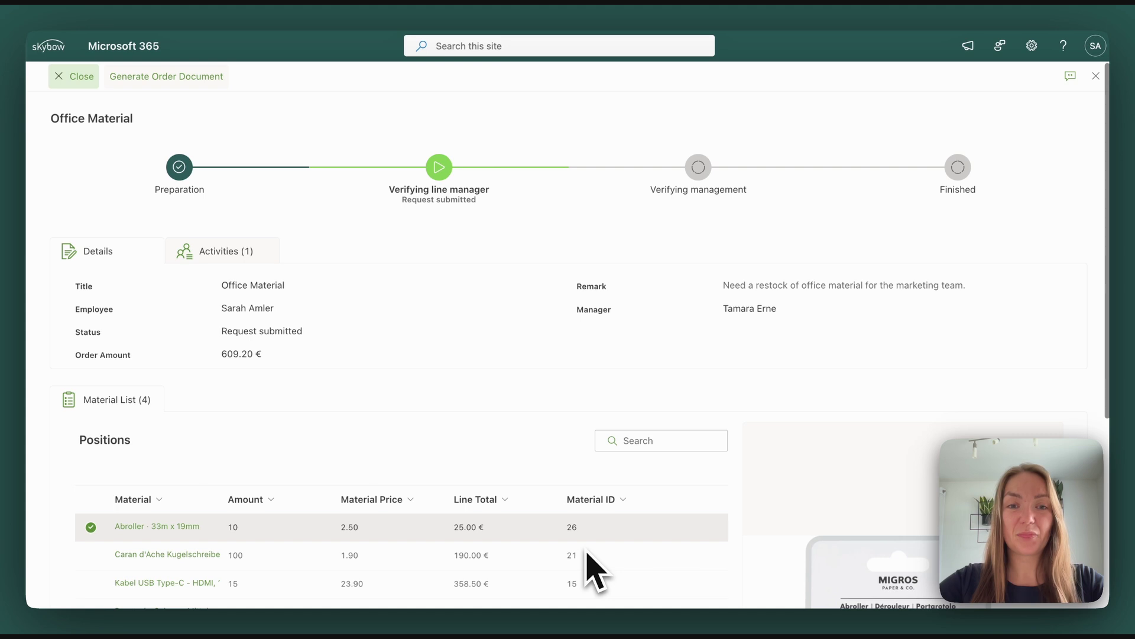
View the Office Material request's activity history and generate its order document.
click(226, 259)
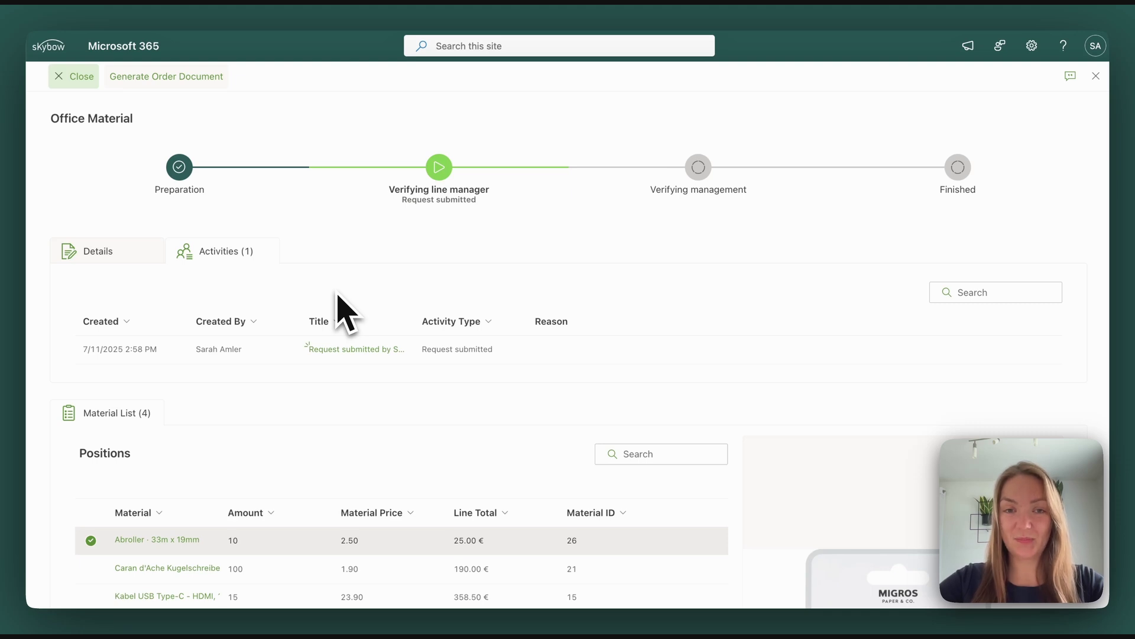
click(168, 84)
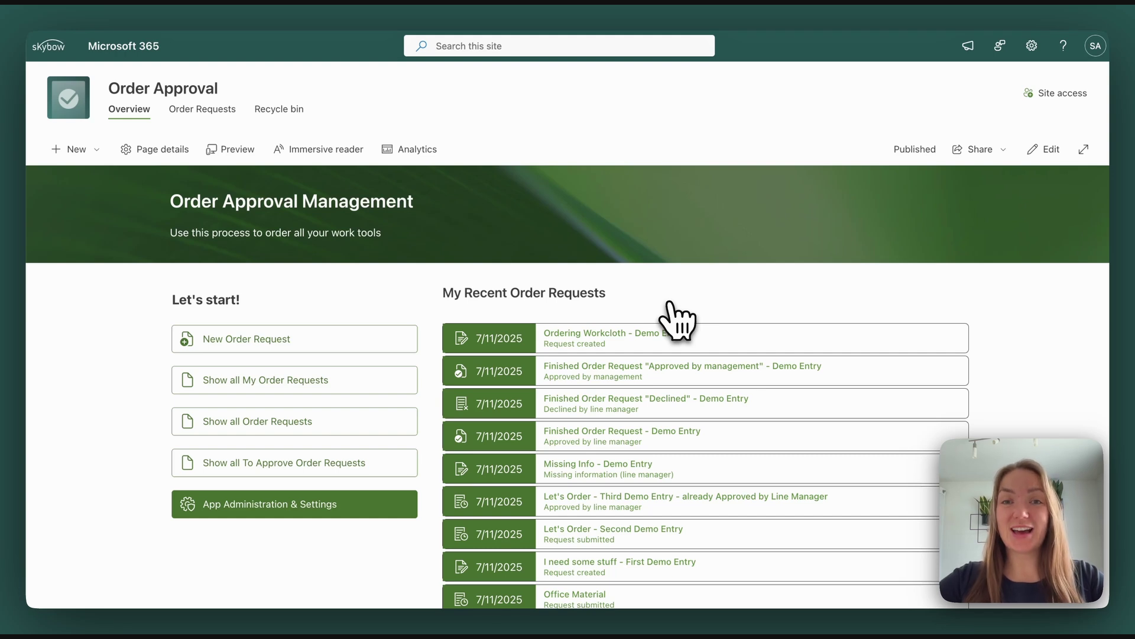
Open Let's Order - Second Demo Entry and try Decline from its Approval options.
click(658, 534)
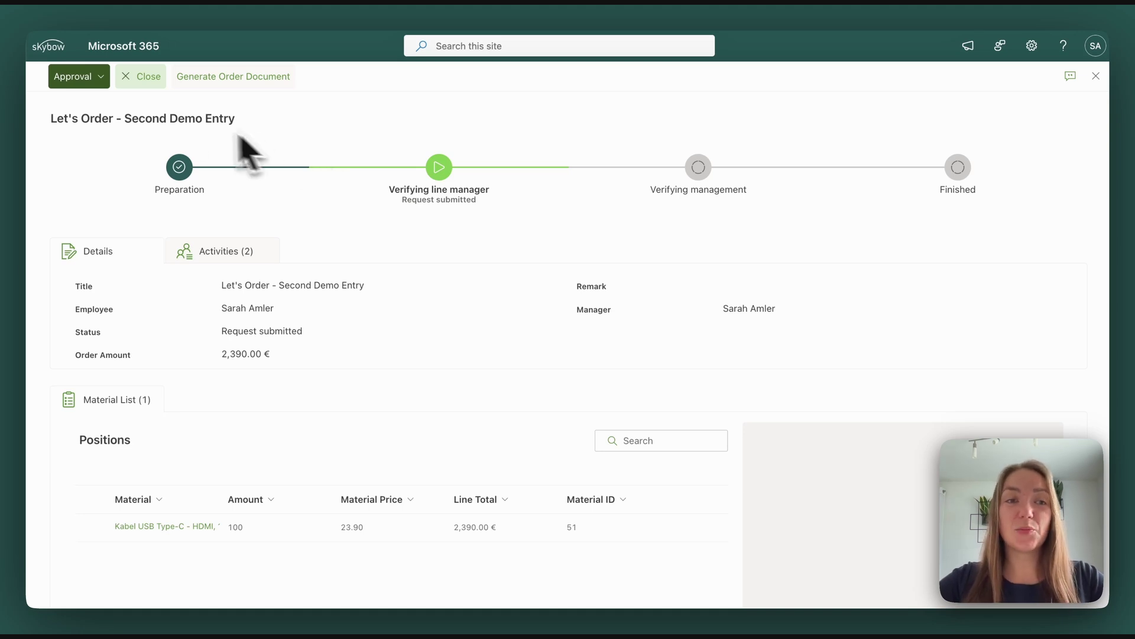
click(101, 77)
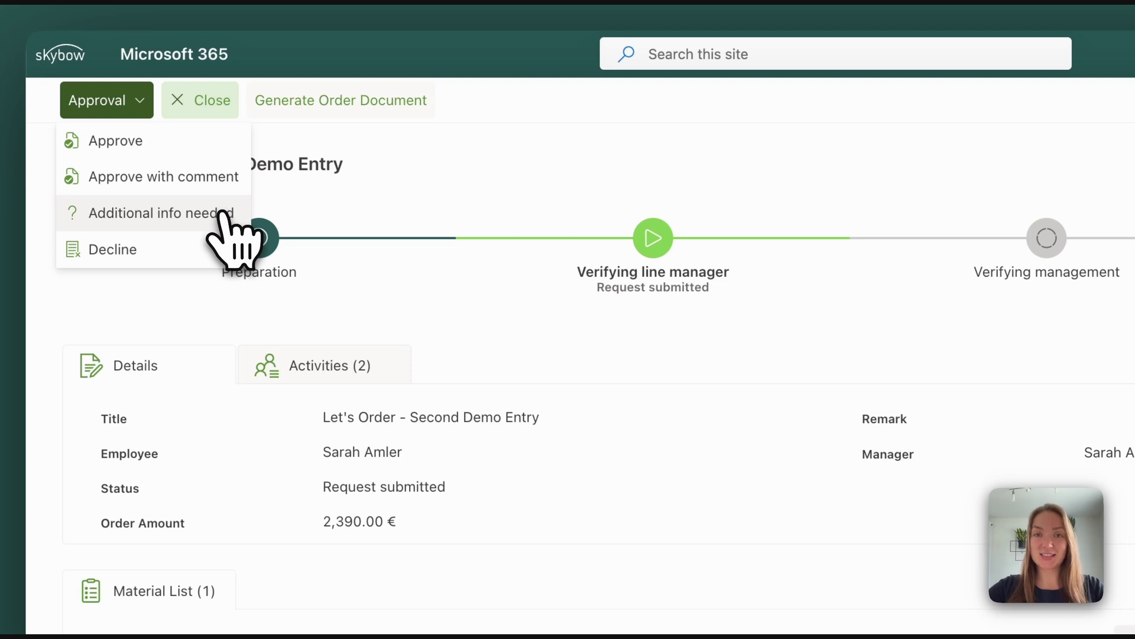
click(201, 250)
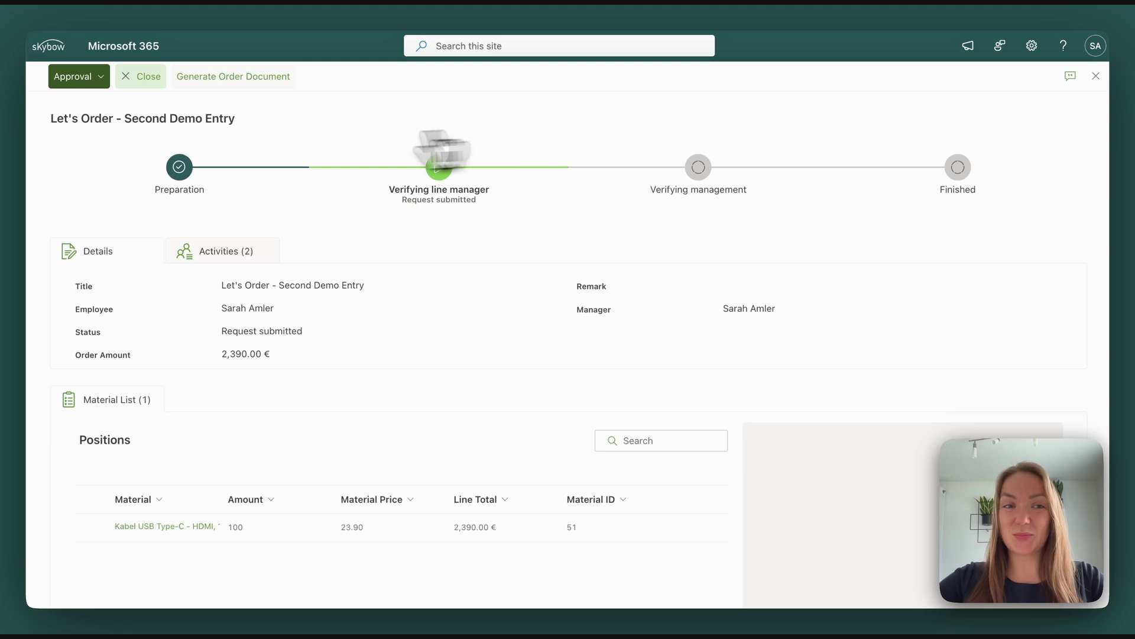
Approve Let's Order - Second Demo Entry as line manager from the Approval dropdown.
click(76, 76)
click(126, 152)
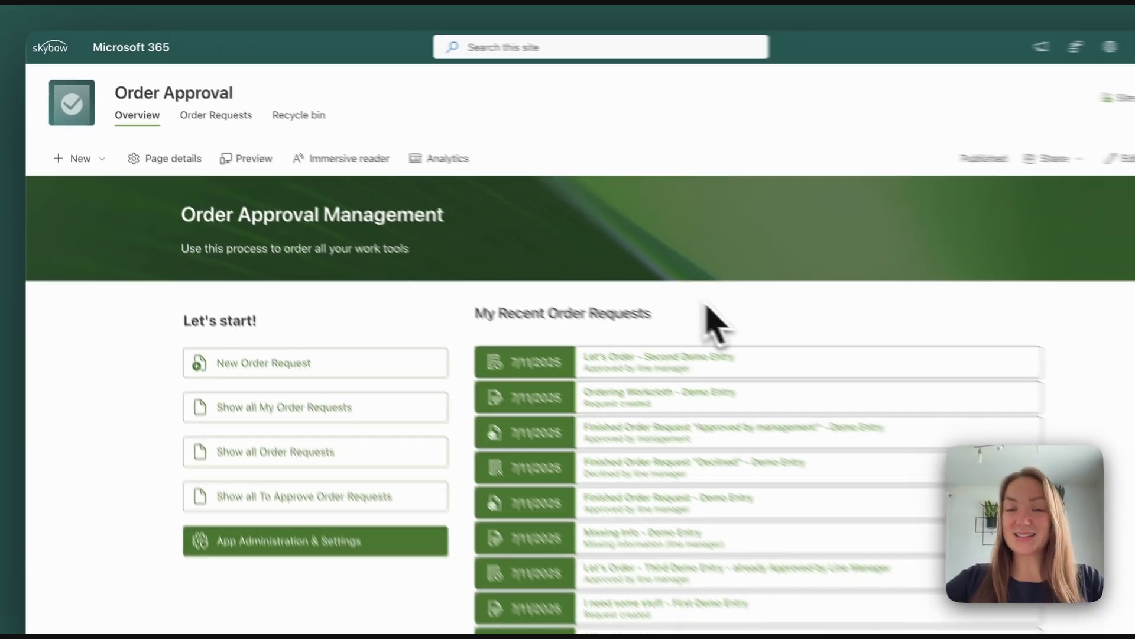